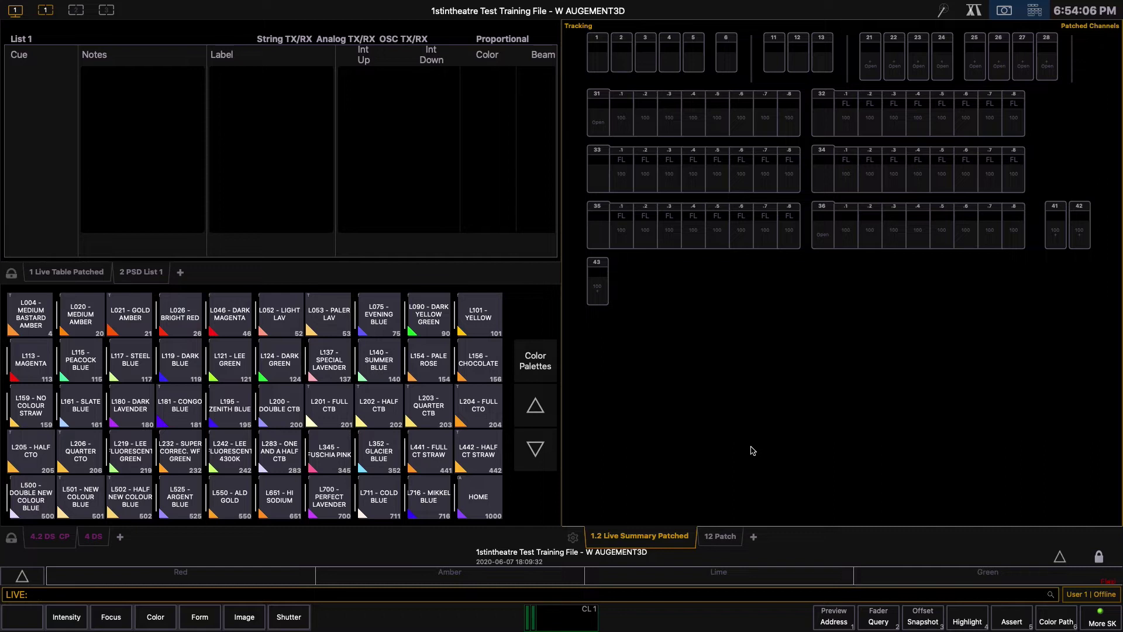
# Switch to Blind mode, return to Live, and recall the Programming View snapshot
pyautogui.press('b')
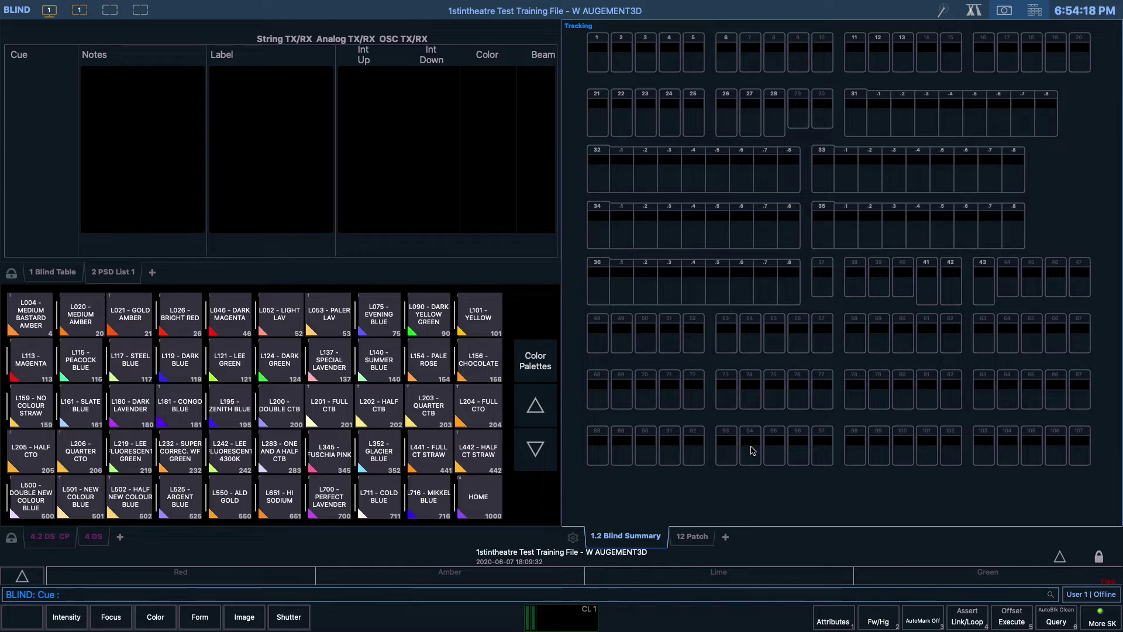
pyautogui.click(1034, 11)
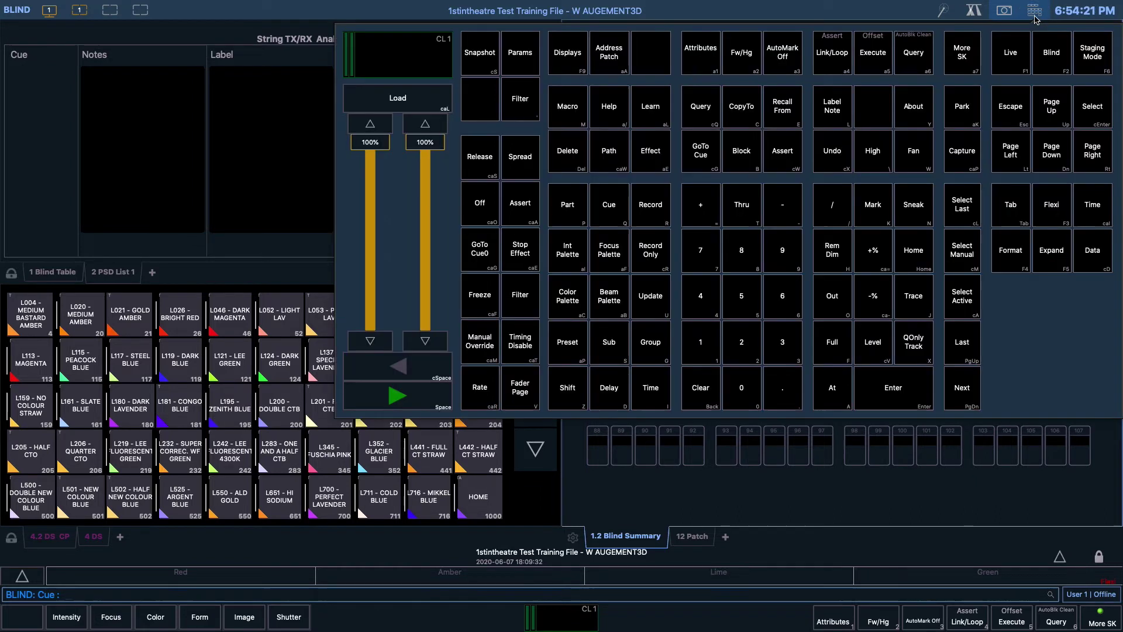
pyautogui.click(1024, 63)
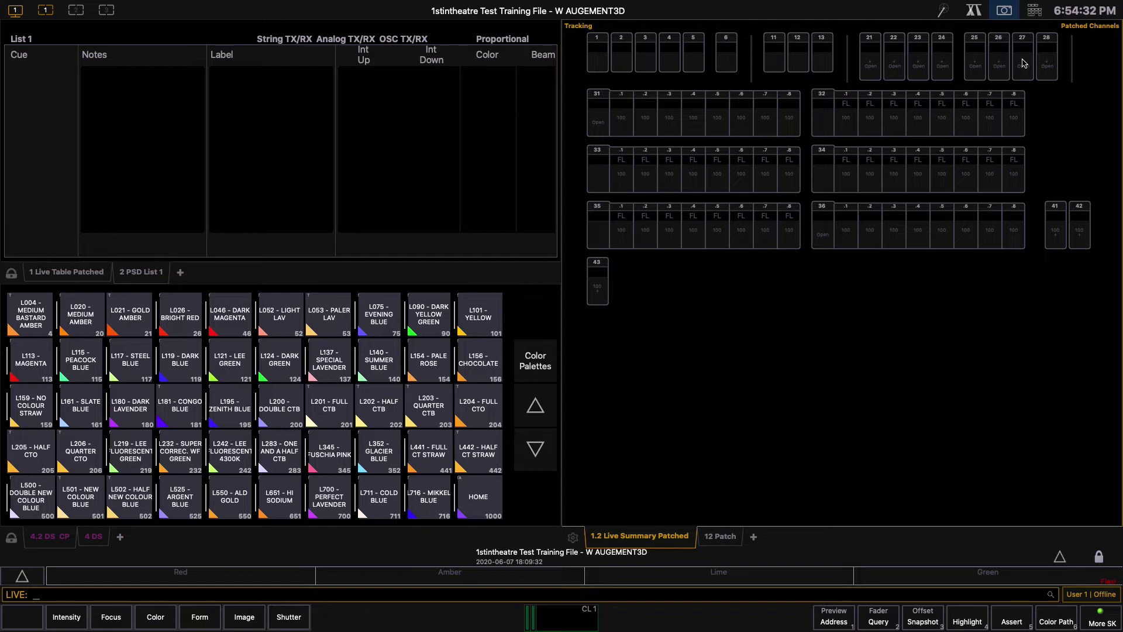
pyautogui.click(998, 16)
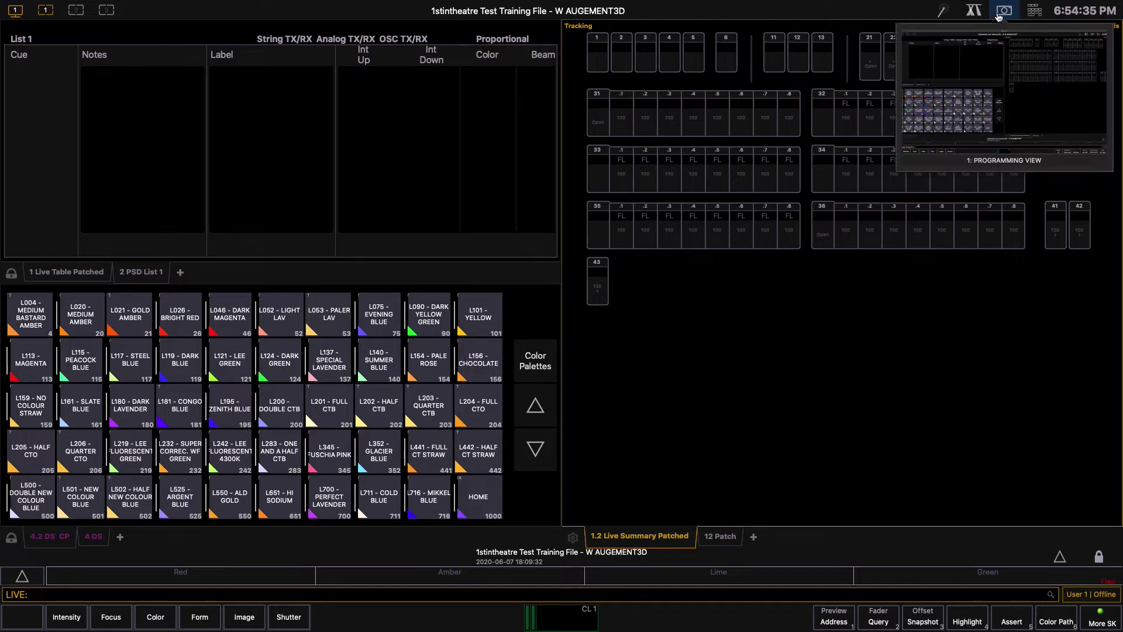
pyautogui.click(1012, 70)
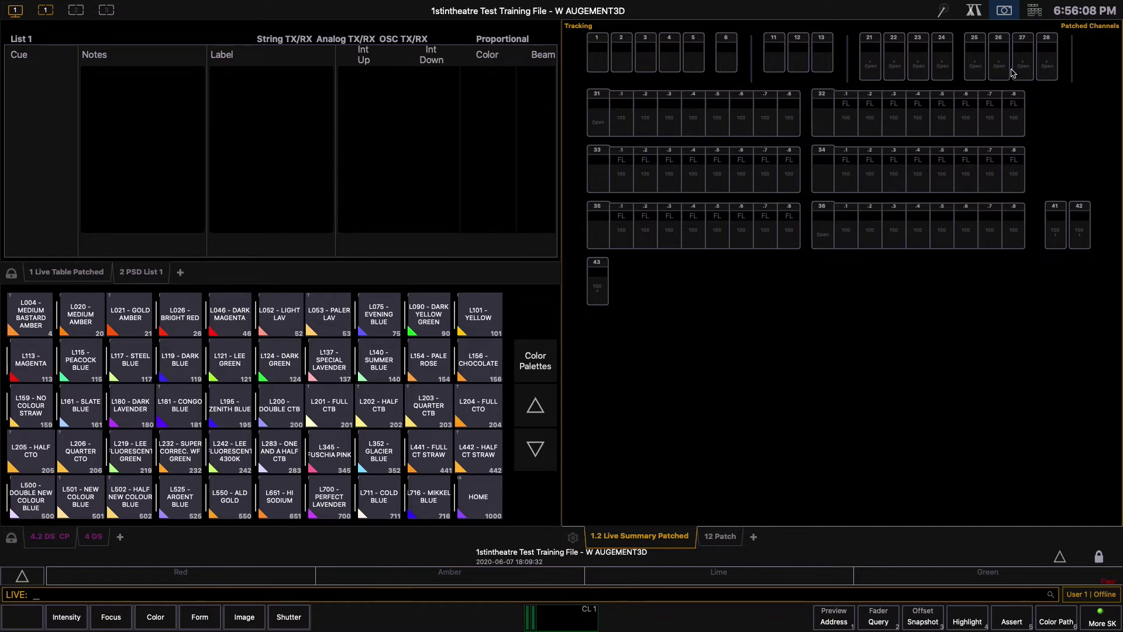
# Use Flexi on the virtual keypad to filter the Live Summary to Manual Channels
pyautogui.click(1043, 20)
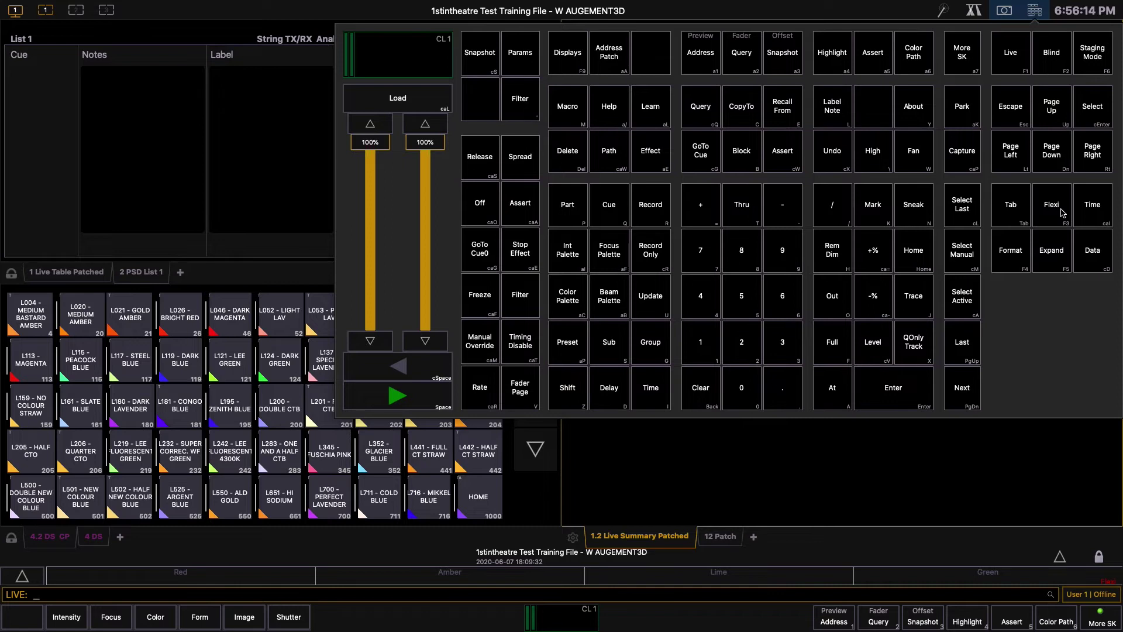
pyautogui.click(1062, 214)
pyautogui.click(1062, 463)
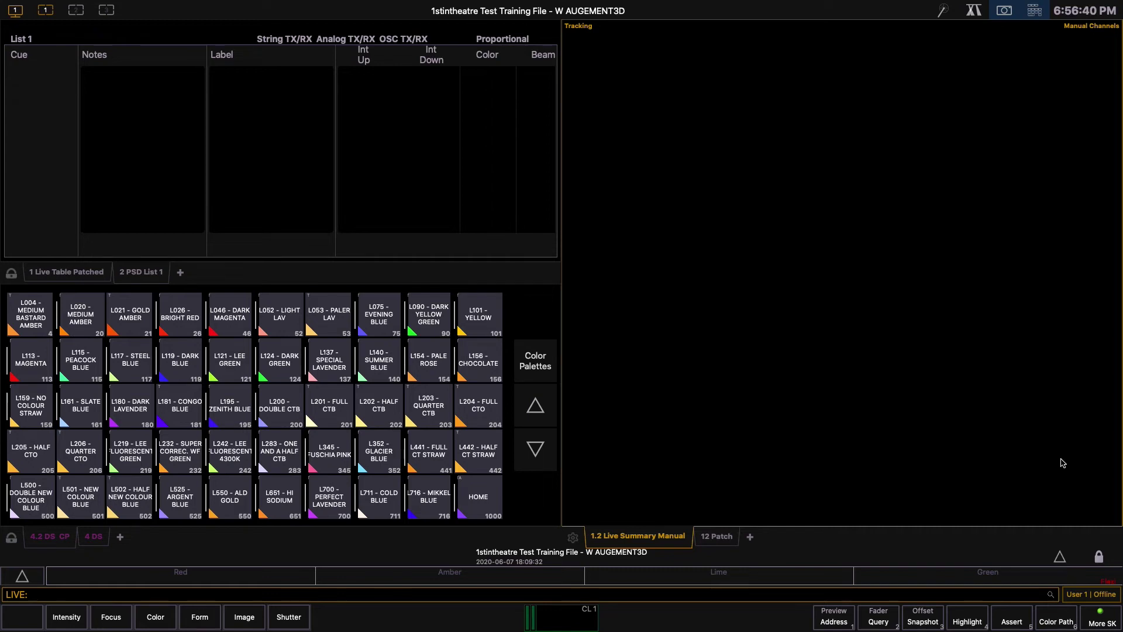
# Select then clear channel 1, and cycle Flexi through Show Channels to Active Channels
pyautogui.write('Chan 1')
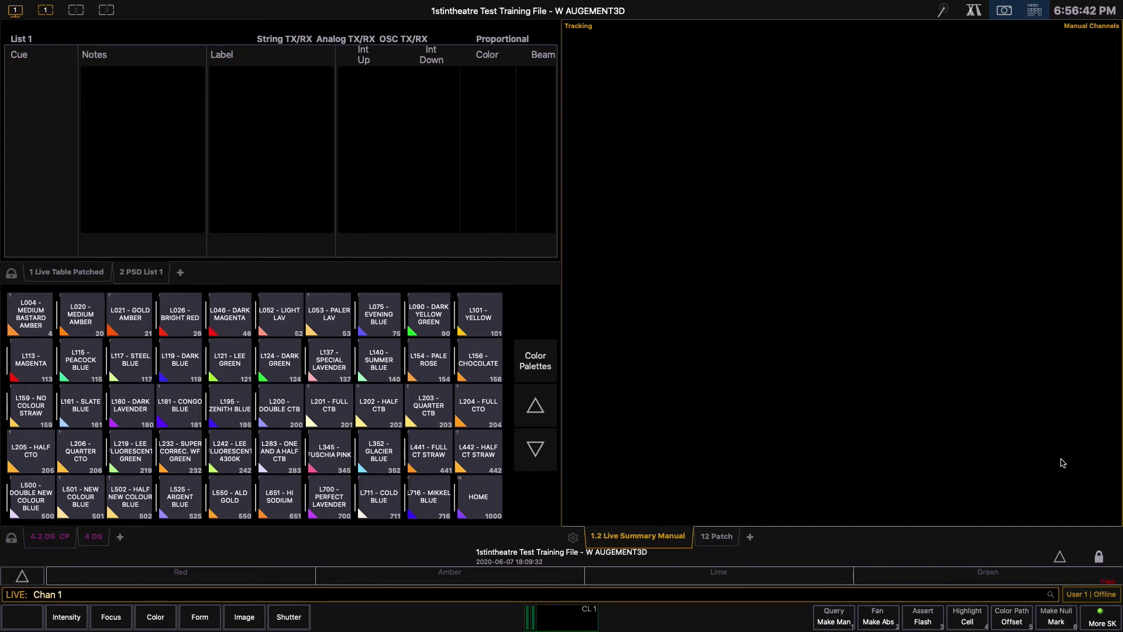
pyautogui.press('Return')
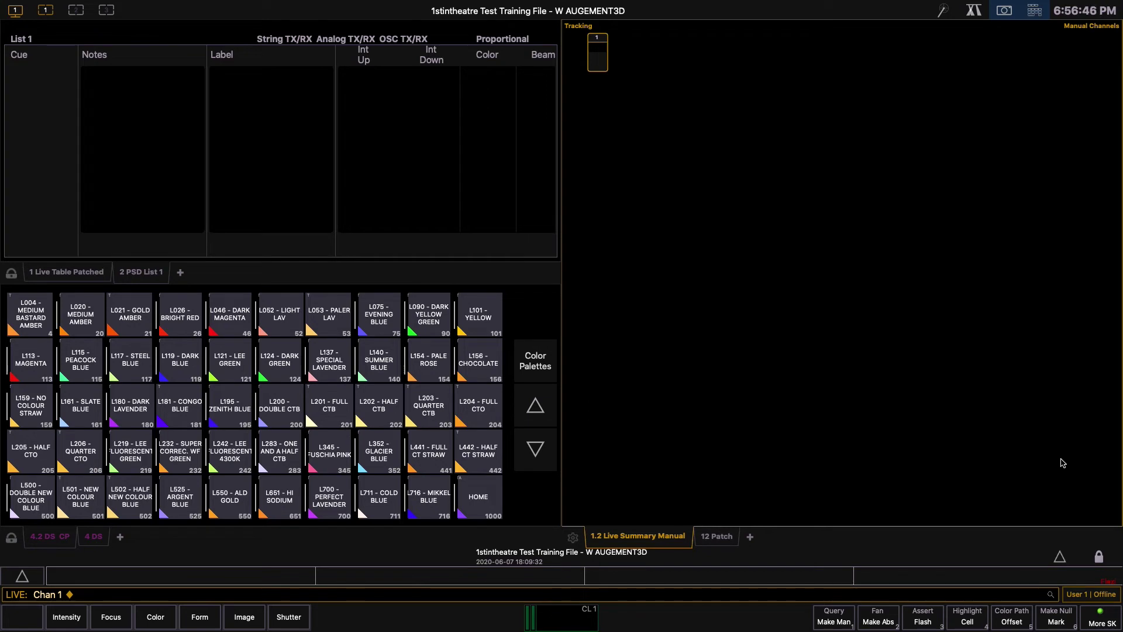
pyautogui.press('Escape')
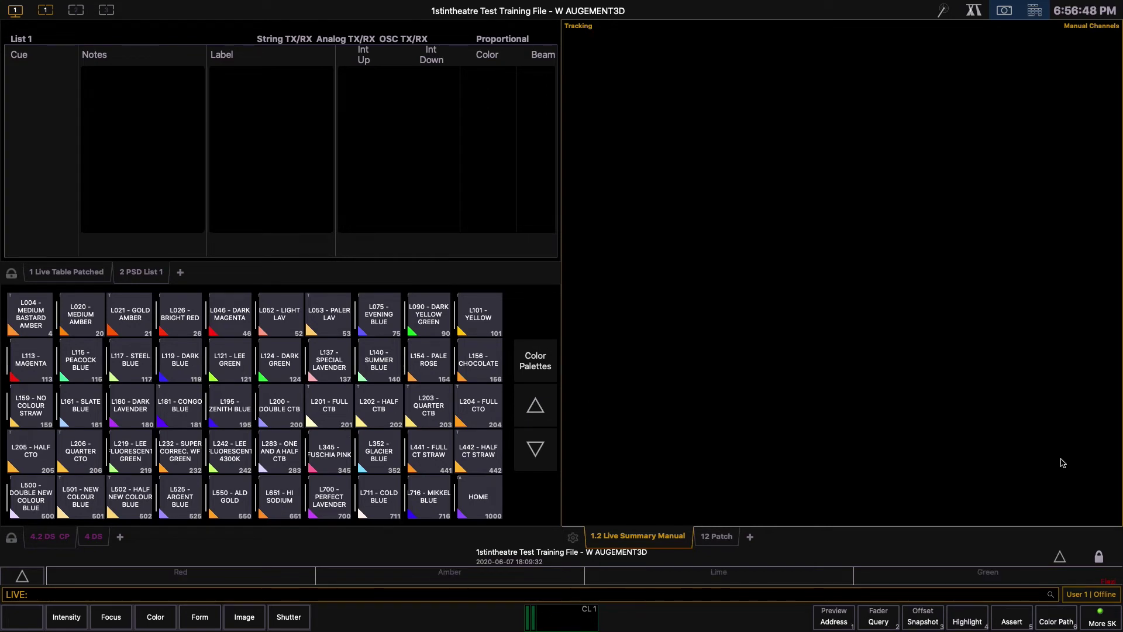
pyautogui.hotkey('ctrl', 'f')
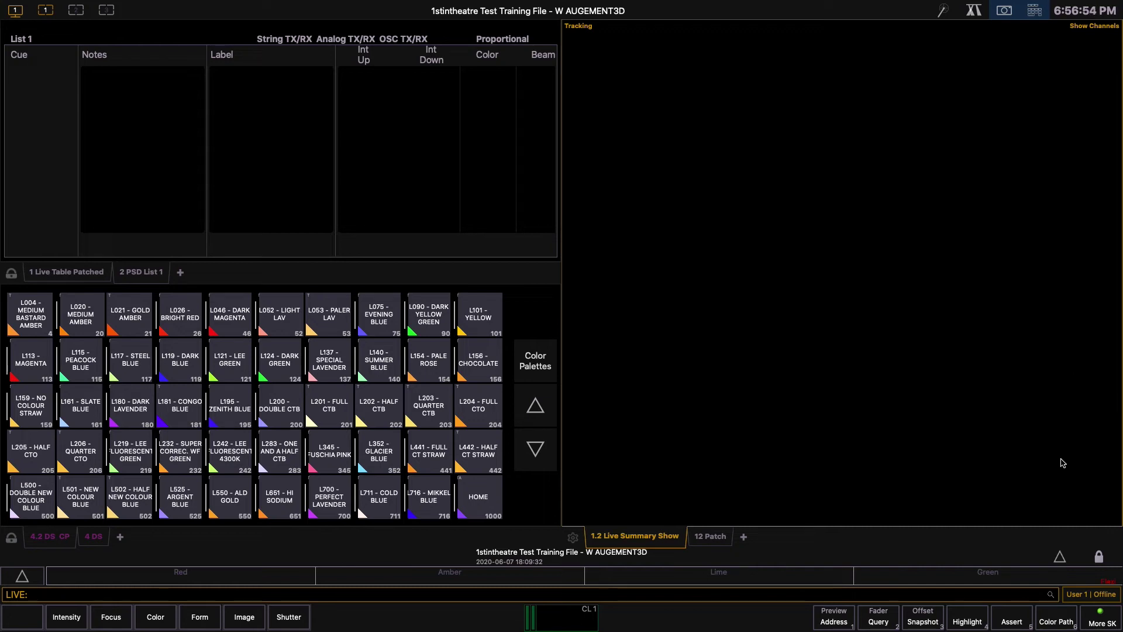
pyautogui.hotkey('ctrl', 'f')
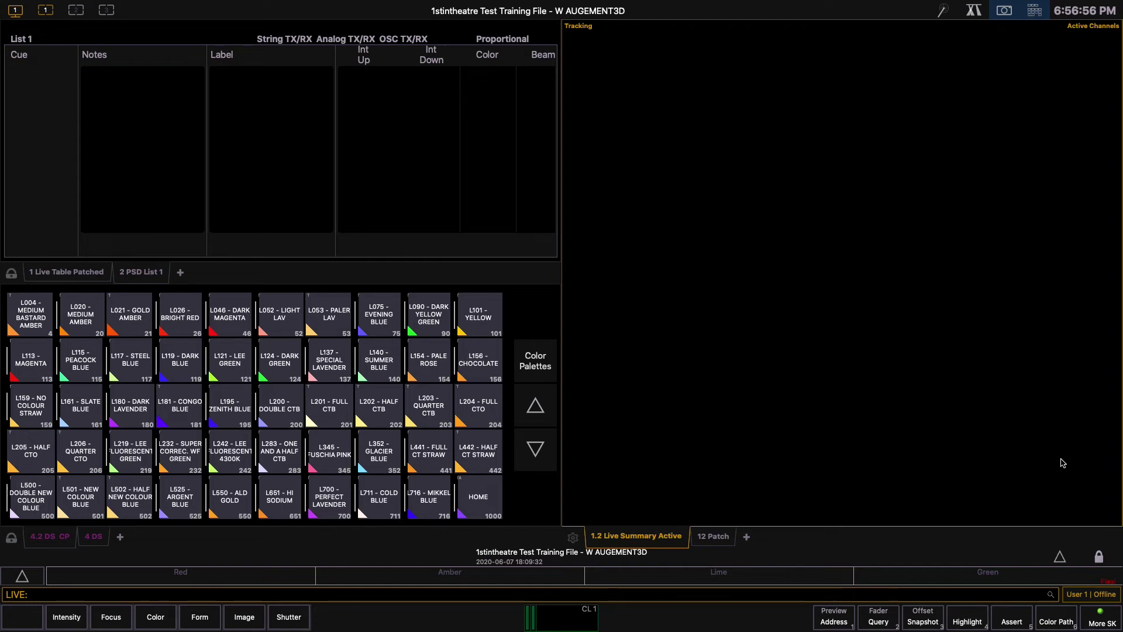